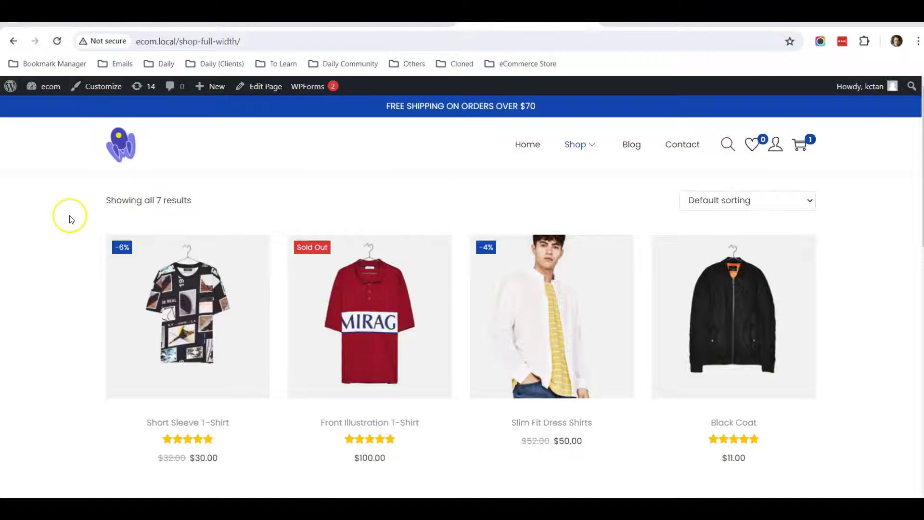
{"action": "scroll", "coordinate": [71, 219], "scroll_direction": "down", "scroll_amount": 2}
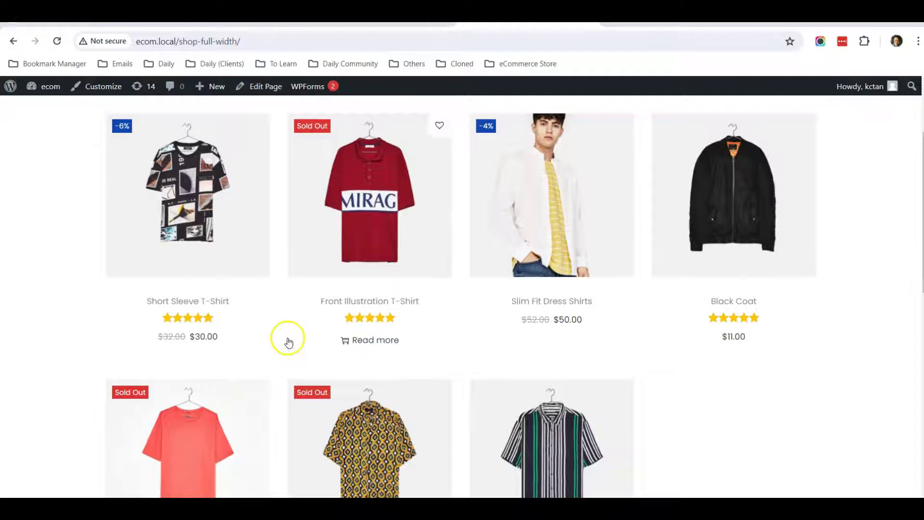
{"action": "mouse_move", "coordinate": [552, 316]}
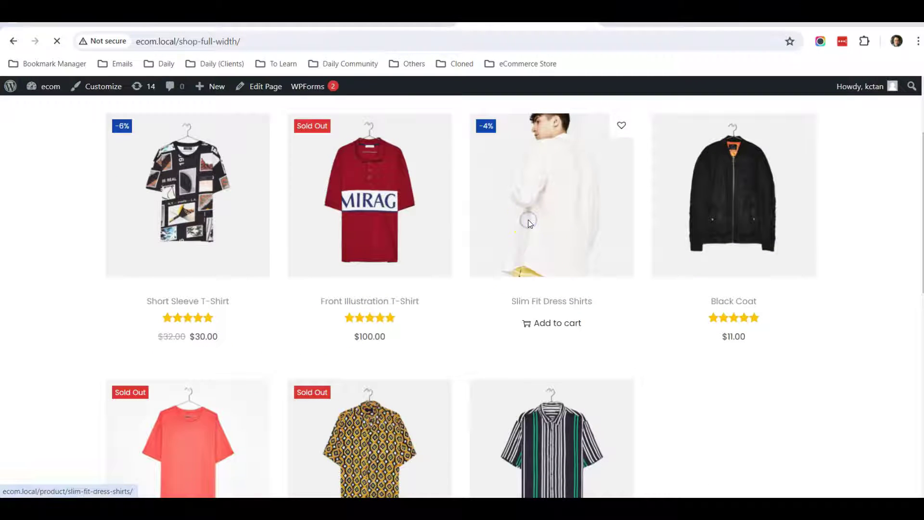
- Open the Slim Fit Dress Shirts product page from the shop listing, priced $50.00
{"action": "left_click", "coordinate": [551, 230]}
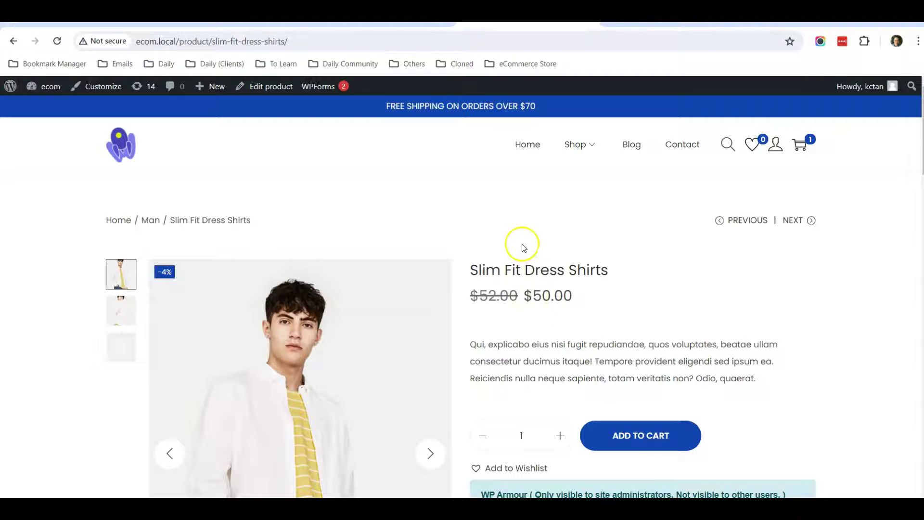
- Go from the wp-admin dashboard to WooCommerce > Settings, General tab
{"action": "left_click", "coordinate": [419, 33]}
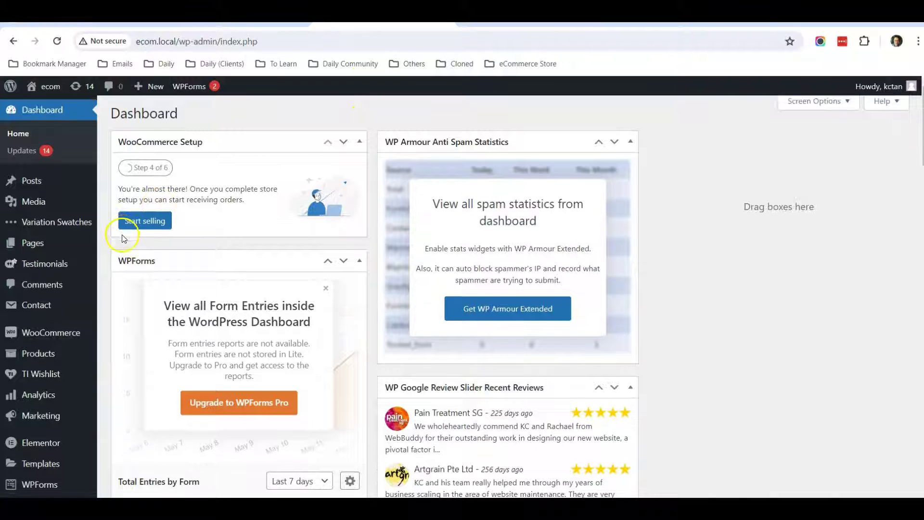
{"action": "scroll", "coordinate": [123, 239], "scroll_direction": "down", "scroll_amount": 2}
{"action": "scroll", "coordinate": [123, 236], "scroll_direction": "up", "scroll_amount": 2}
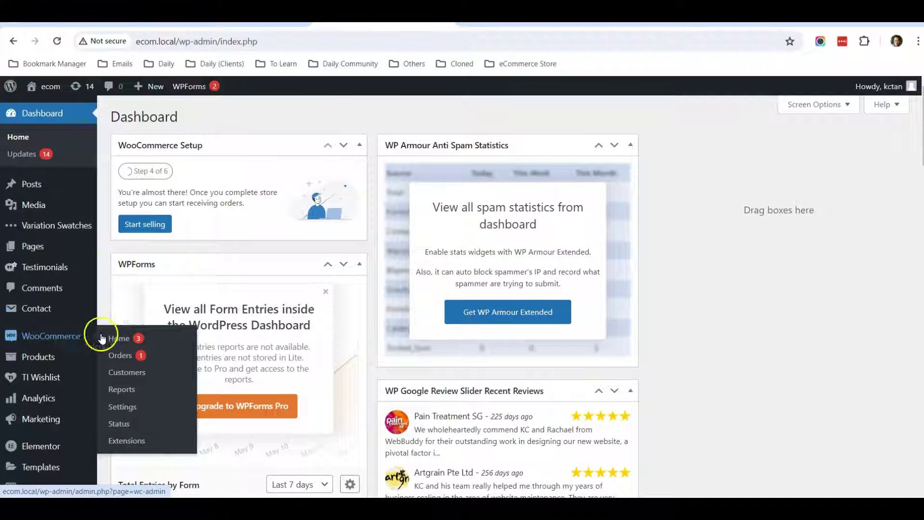
{"action": "left_click", "coordinate": [127, 406]}
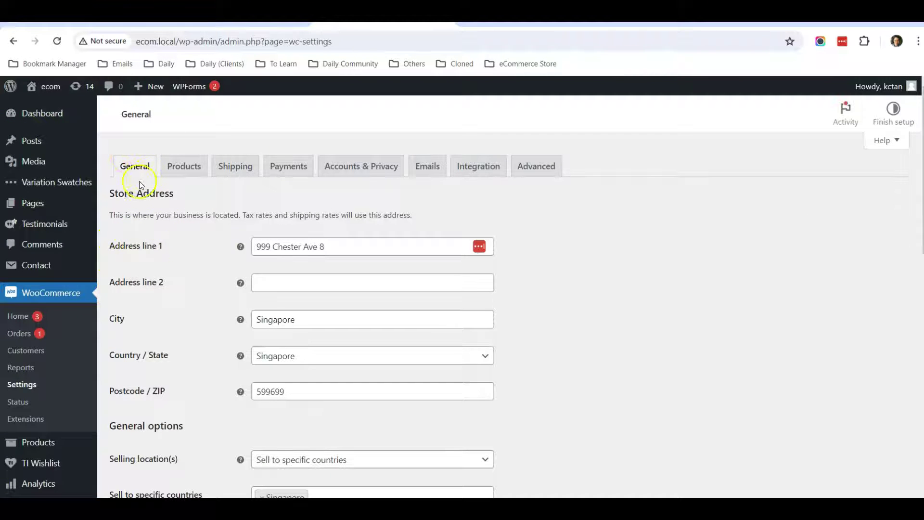
{"action": "scroll", "coordinate": [189, 237], "scroll_direction": "down", "scroll_amount": 4}
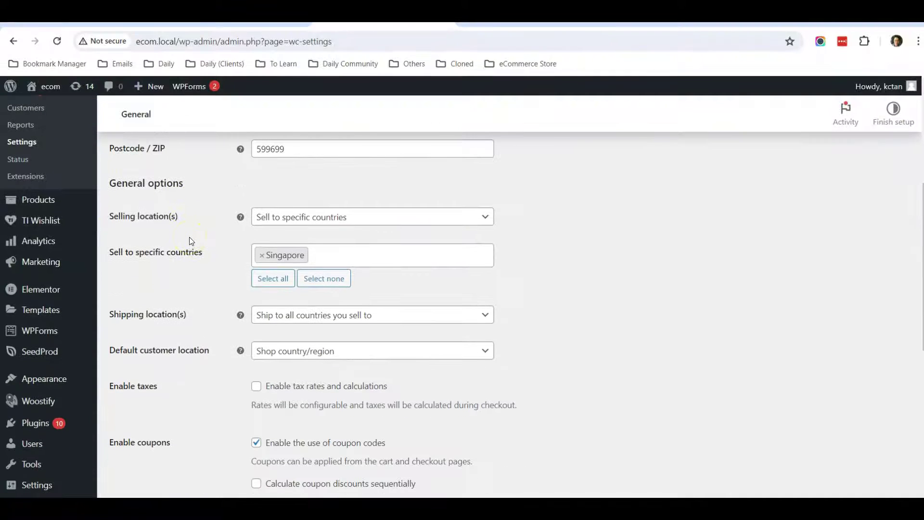
{"action": "scroll", "coordinate": [189, 237], "scroll_direction": "down", "scroll_amount": 2}
{"action": "scroll", "coordinate": [190, 237], "scroll_direction": "down", "scroll_amount": 2}
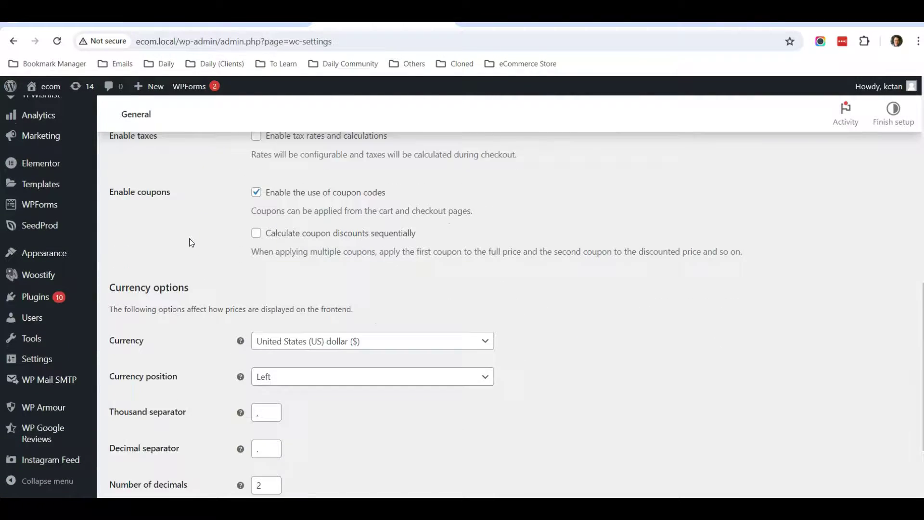
{"action": "scroll", "coordinate": [189, 239], "scroll_direction": "down", "scroll_amount": 1}
- Pick Singapore dollar ($) under Currency options, found via 'singap', and save changes
{"action": "left_click", "coordinate": [122, 243]}
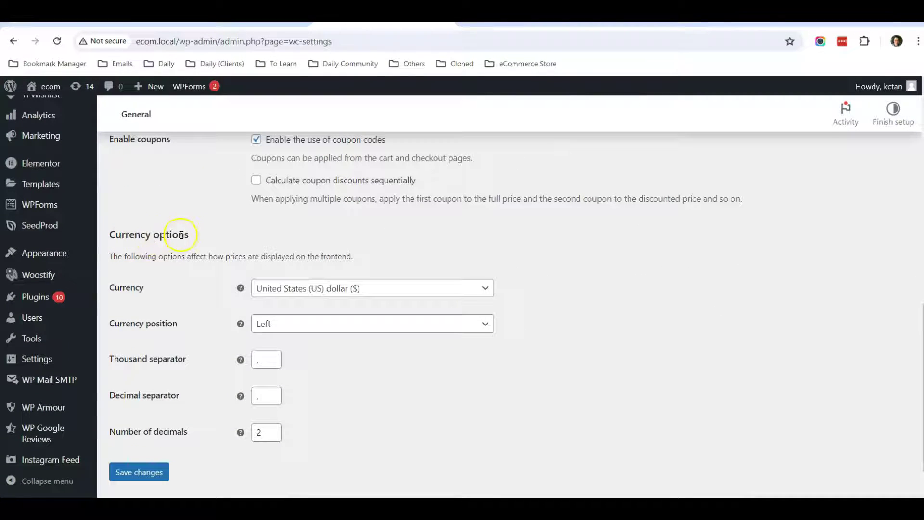
{"action": "left_click", "coordinate": [430, 288]}
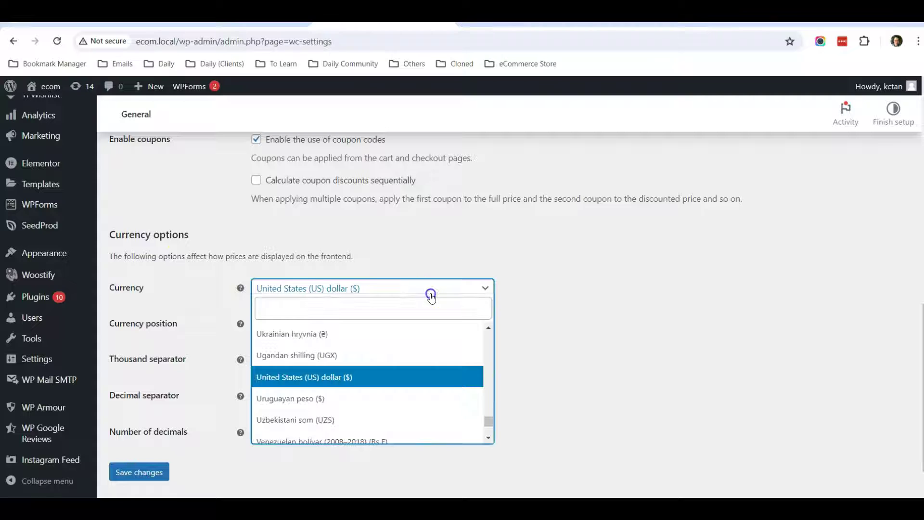
{"action": "left_click", "coordinate": [412, 310]}
{"action": "type", "text": "si"}
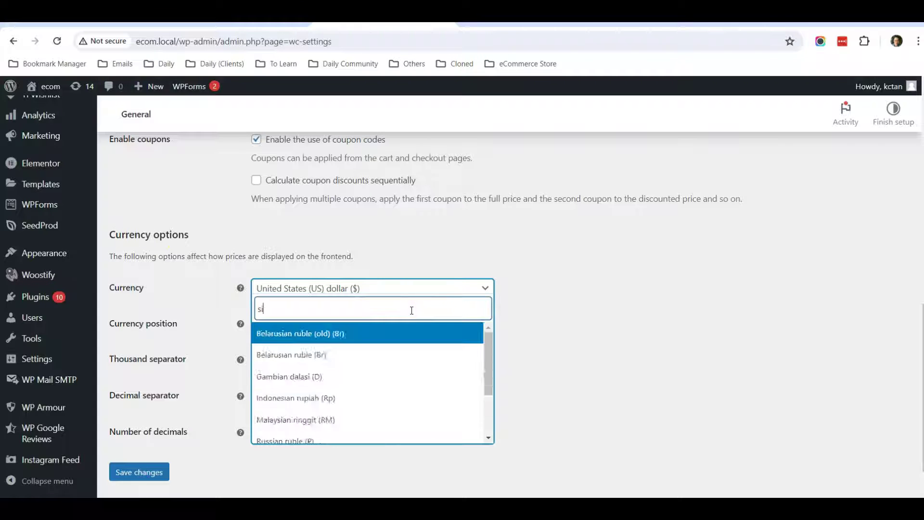
{"action": "type", "text": "ngap"}
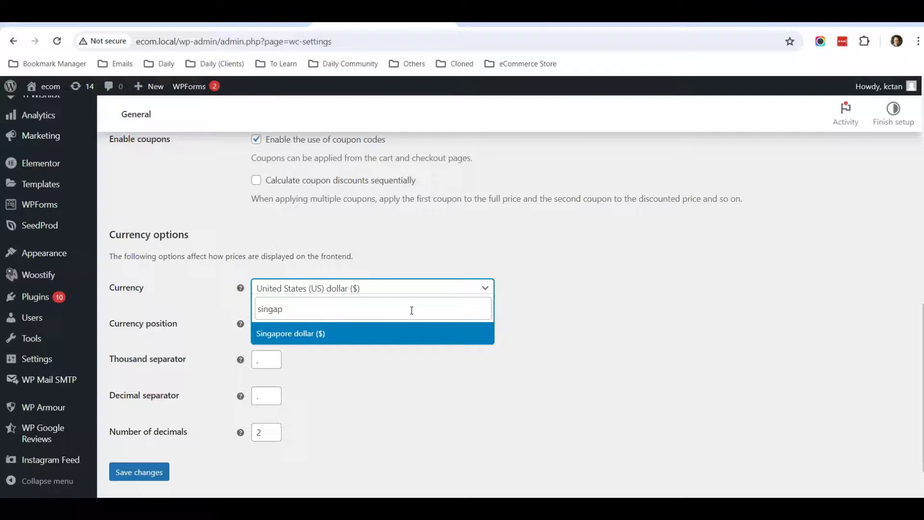
{"action": "left_click", "coordinate": [406, 332]}
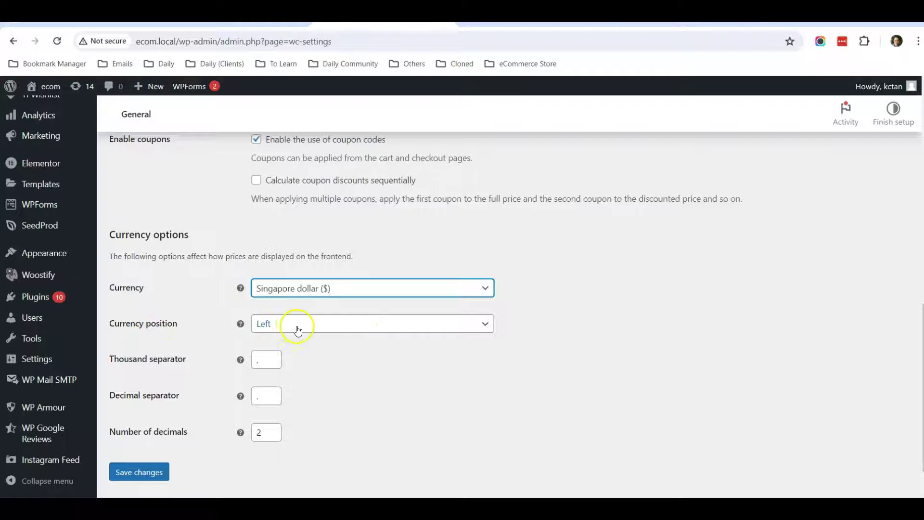
{"action": "scroll", "coordinate": [263, 362], "scroll_direction": "down", "scroll_amount": 1}
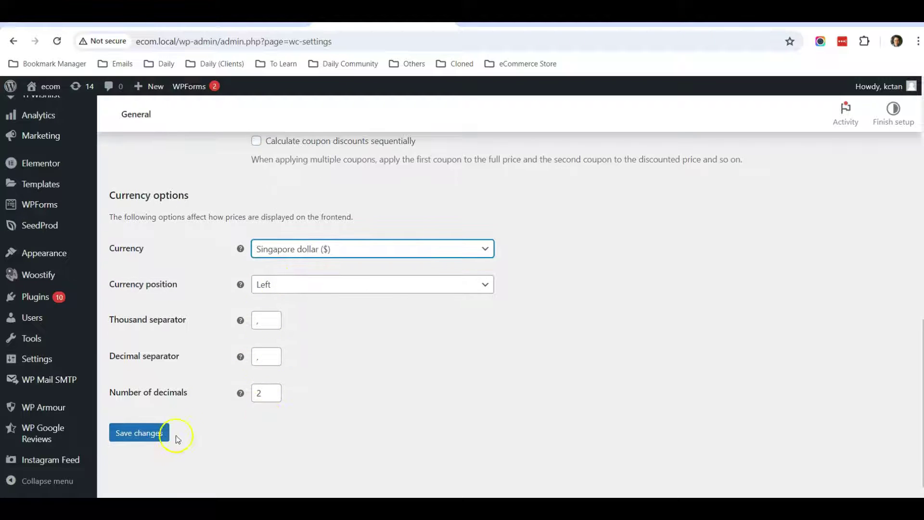
{"action": "left_click", "coordinate": [137, 434]}
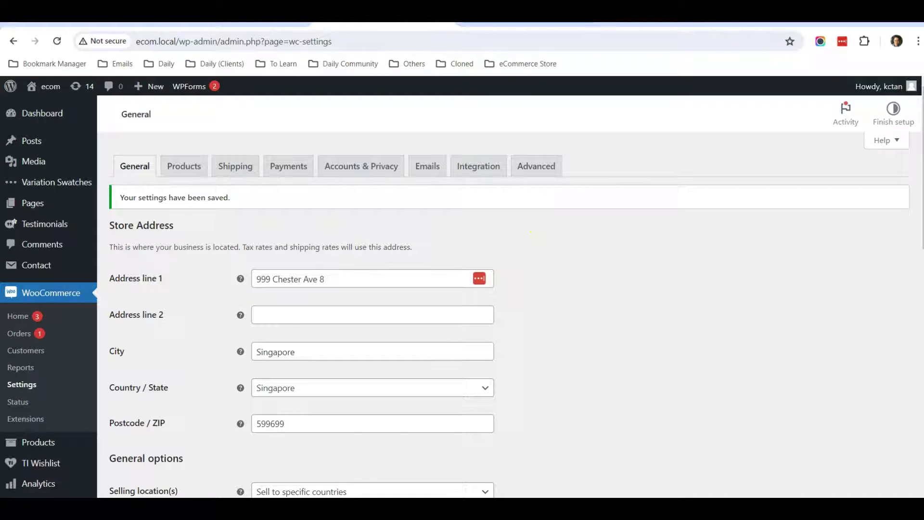
- Reload the Slim Fit Dress Shirts page, which still shows $50.00, down from $52.00
{"action": "key", "text": "ctrl+Tab"}
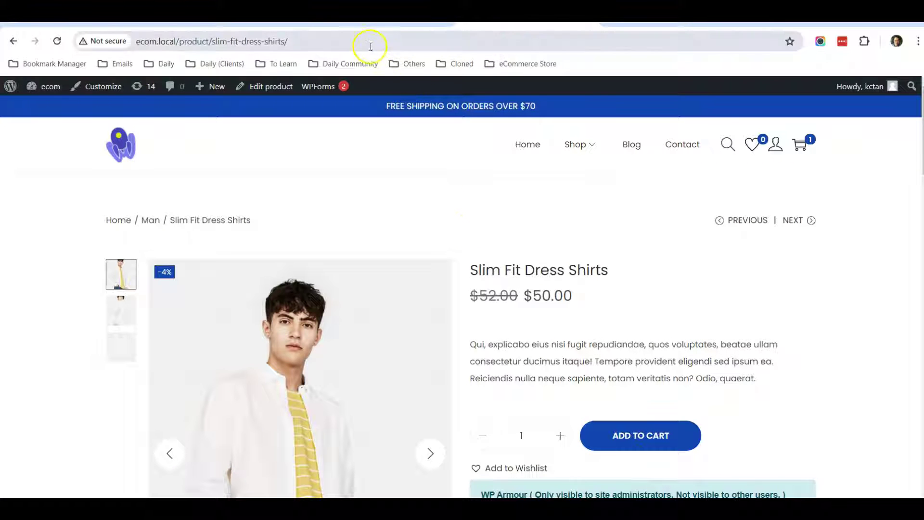
{"action": "left_click", "coordinate": [370, 42]}
{"action": "key", "text": "Return"}
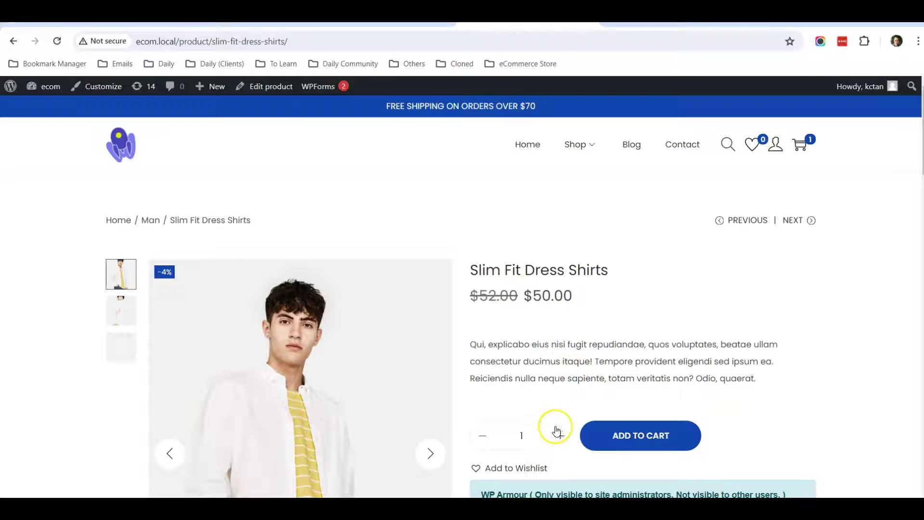
- In the Notepad snippet, change case 'AUD' to 'SGD' and symbol 'AUD$' to 'SGD$'
{"action": "key", "text": "alt+Tab"}
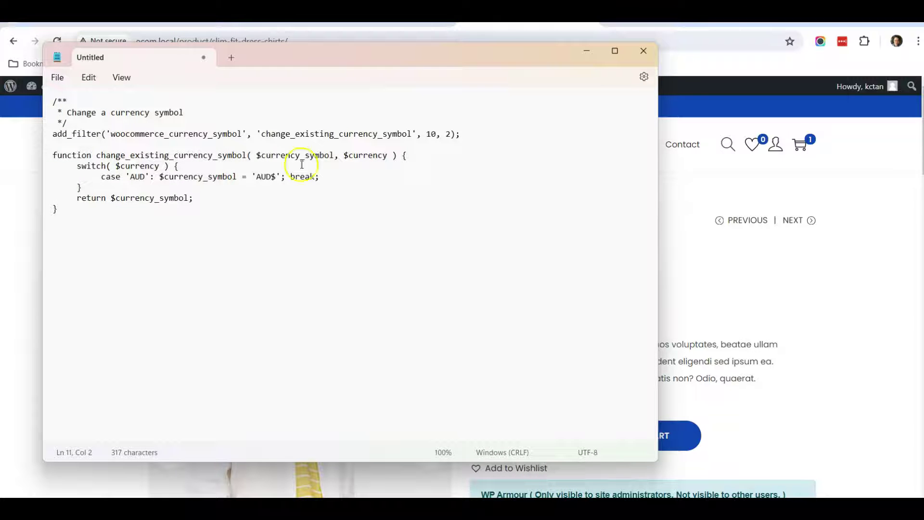
{"action": "left_click_drag", "start_coordinate": [283, 58], "coordinate": [341, 110]}
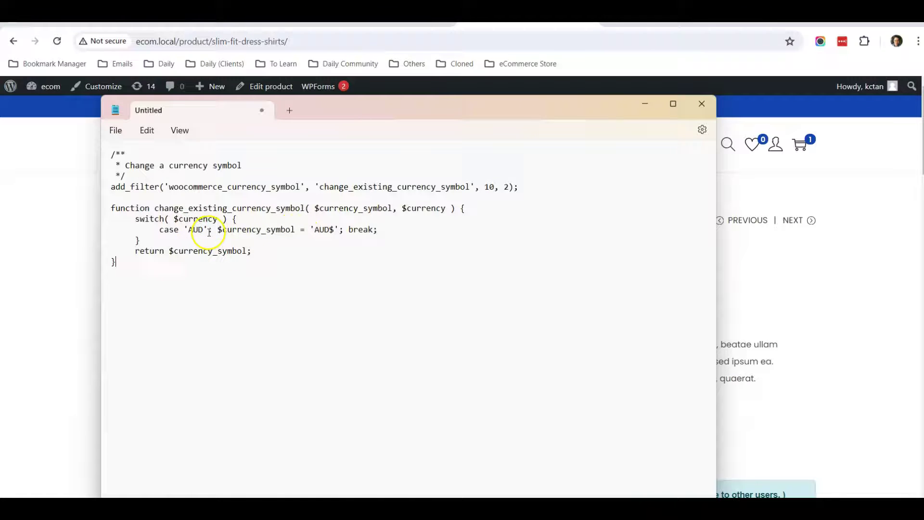
{"action": "left_click", "coordinate": [384, 229]}
{"action": "left_click_drag", "start_coordinate": [384, 230], "coordinate": [180, 230]}
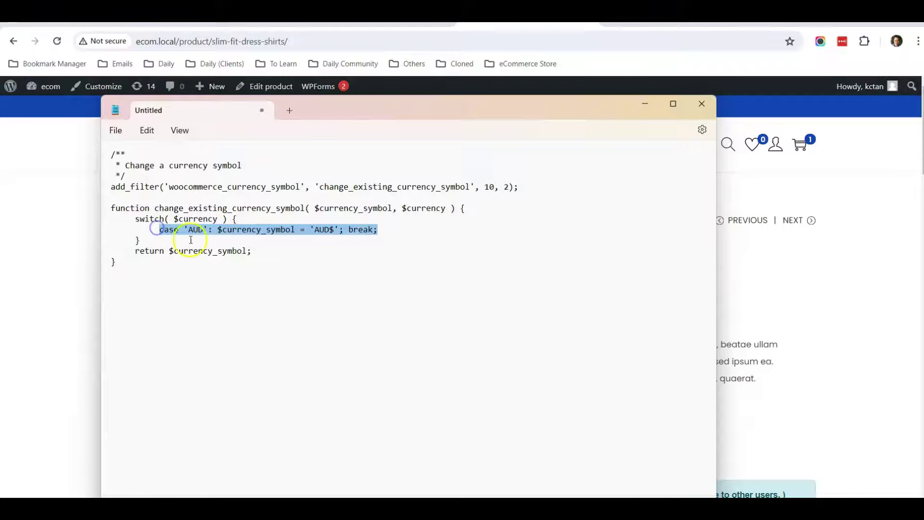
{"action": "left_click", "coordinate": [226, 230]}
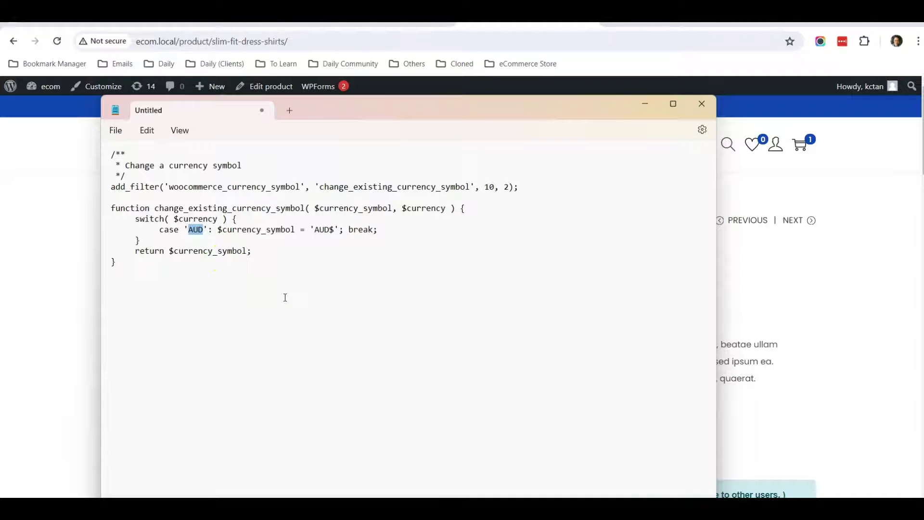
{"action": "type", "text": "SGD"}
{"action": "left_click", "coordinate": [206, 229]}
{"action": "left_click", "coordinate": [331, 230]}
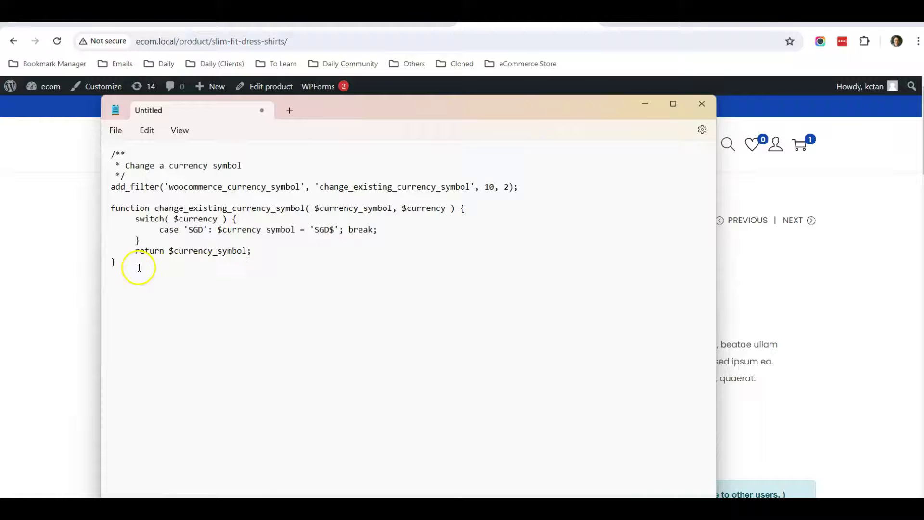
- Select and copy the entire snippet code
{"action": "left_click_drag", "start_coordinate": [117, 263], "coordinate": [112, 154]}
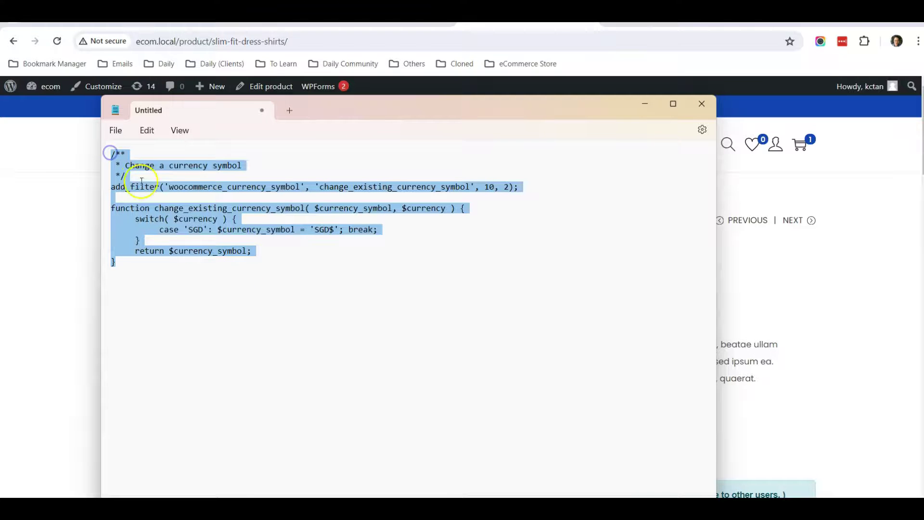
{"action": "right_click", "coordinate": [154, 188]}
{"action": "left_click", "coordinate": [207, 252]}
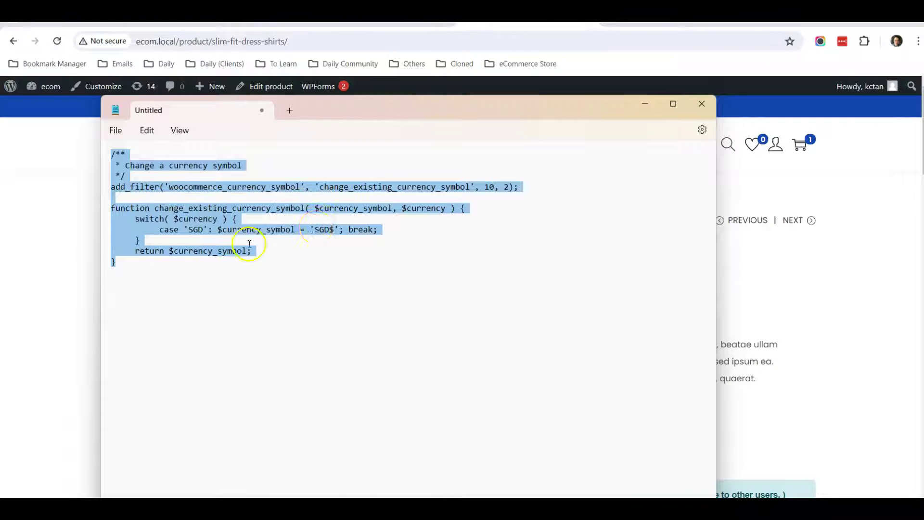
- Install and activate WPCode – Insert Headers and Footers, found by searching 'wpcode lite'
{"action": "left_click", "coordinate": [645, 102]}
{"action": "key", "text": "ctrl+Tab"}
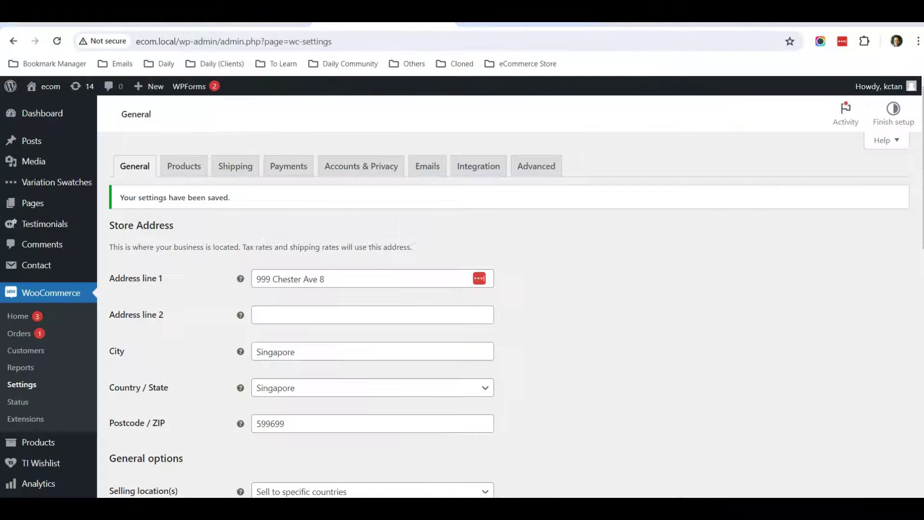
{"action": "scroll", "coordinate": [390, 253], "scroll_direction": "down", "scroll_amount": 1}
{"action": "scroll", "coordinate": [289, 275], "scroll_direction": "up", "scroll_amount": 1}
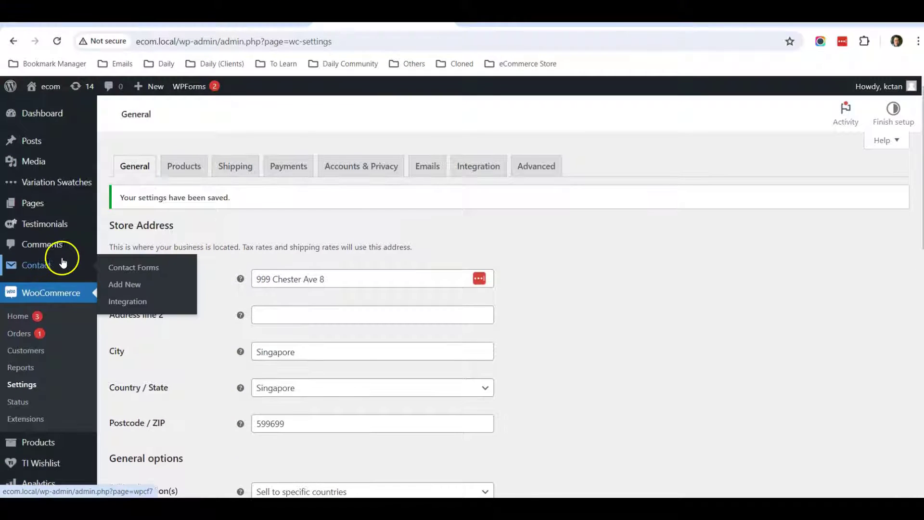
{"action": "scroll", "coordinate": [65, 274], "scroll_direction": "down", "scroll_amount": 3}
{"action": "scroll", "coordinate": [54, 316], "scroll_direction": "down", "scroll_amount": 3}
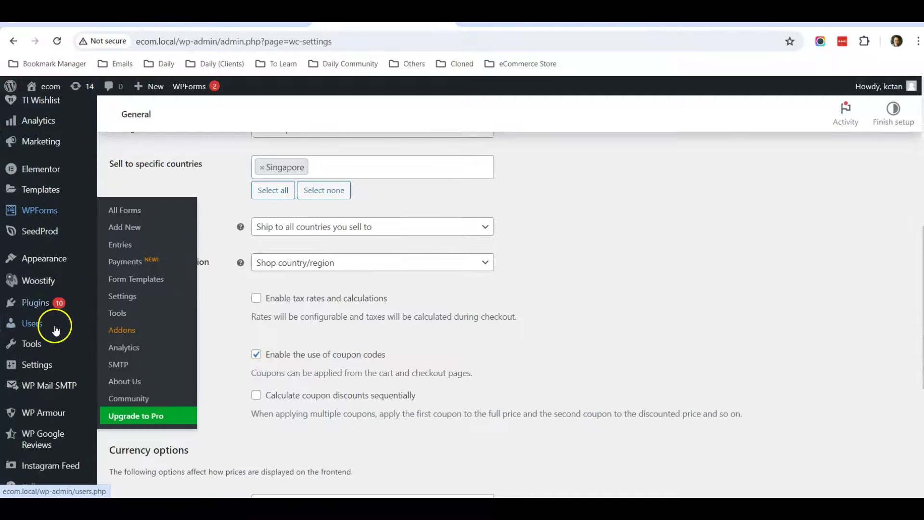
{"action": "left_click", "coordinate": [135, 322]}
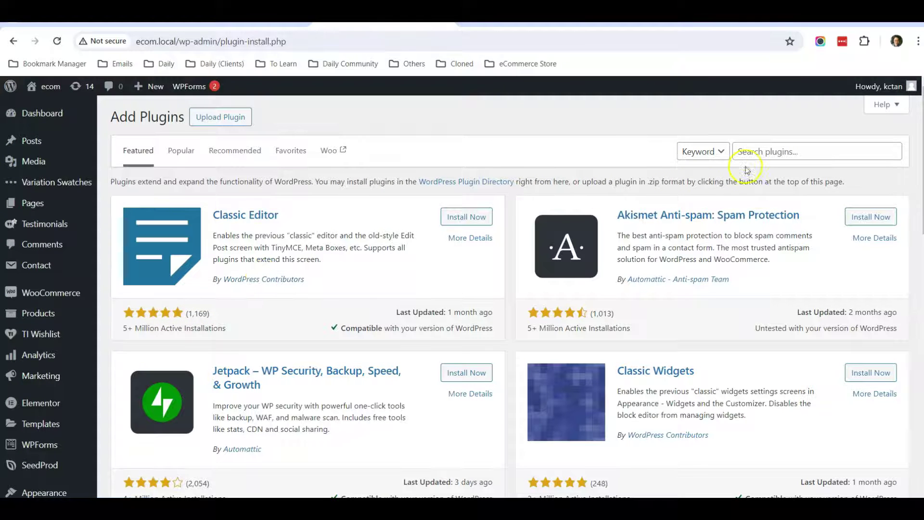
{"action": "left_click", "coordinate": [754, 153]}
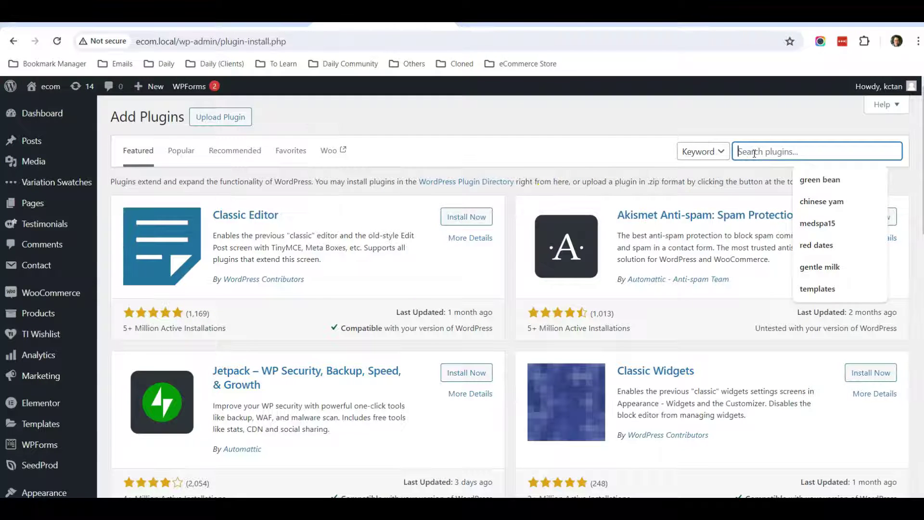
{"action": "type", "text": "wpcode lite"}
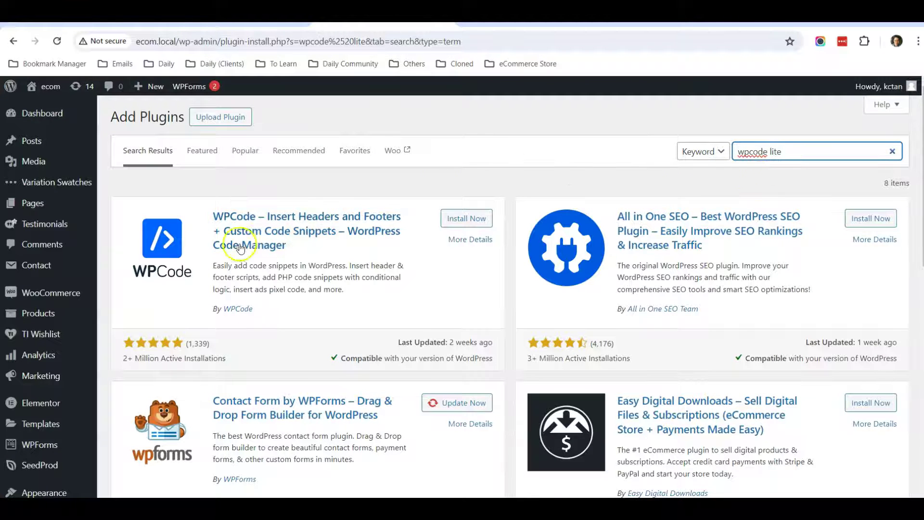
{"action": "left_click", "coordinate": [465, 218]}
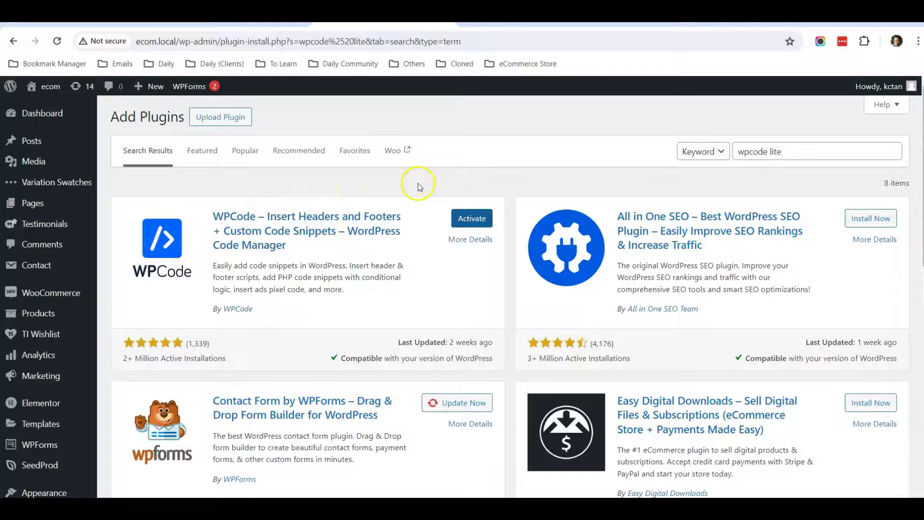
{"action": "left_click", "coordinate": [471, 219]}
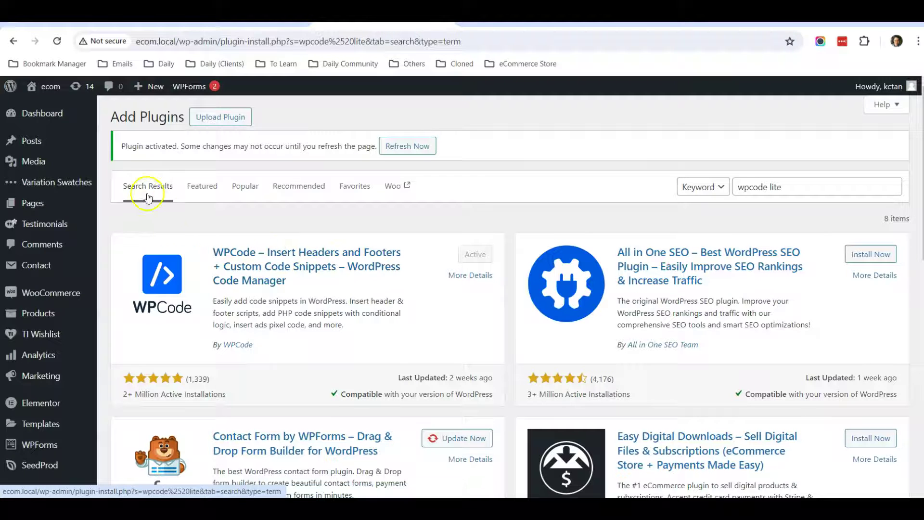
- Open Code Snippets from the dashboard sidebar, showing two inactive sample snippets
{"action": "left_click", "coordinate": [42, 113]}
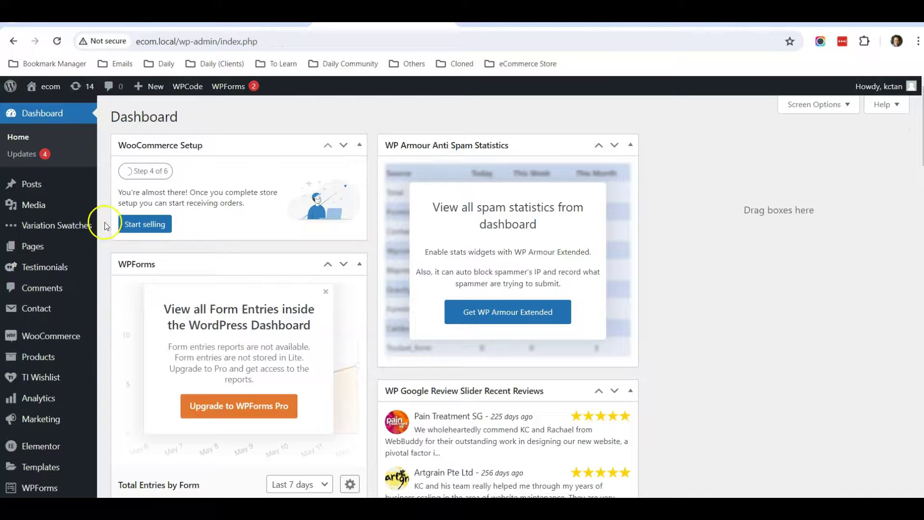
{"action": "scroll", "coordinate": [87, 223], "scroll_direction": "down", "scroll_amount": 5}
{"action": "scroll", "coordinate": [72, 239], "scroll_direction": "down", "scroll_amount": 3}
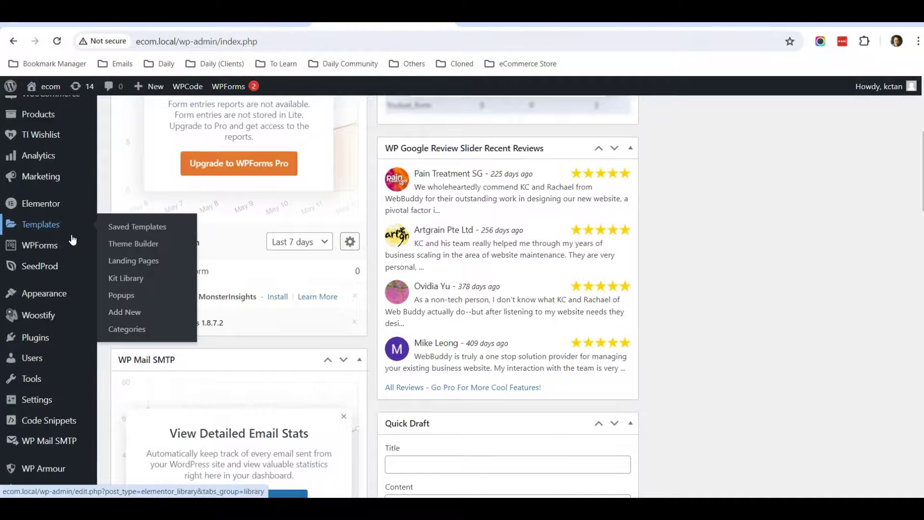
{"action": "scroll", "coordinate": [69, 325], "scroll_direction": "down", "scroll_amount": 3}
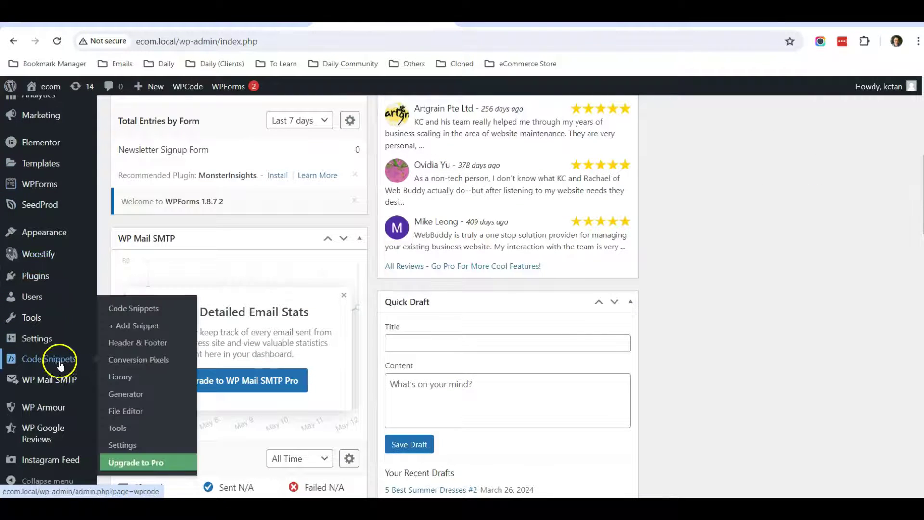
{"action": "mouse_move", "coordinate": [48, 420]}
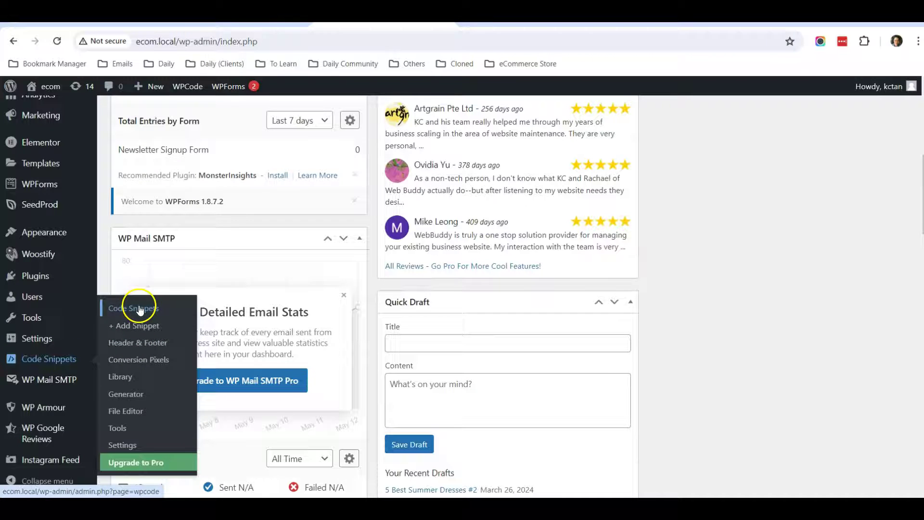
{"action": "left_click", "coordinate": [139, 309]}
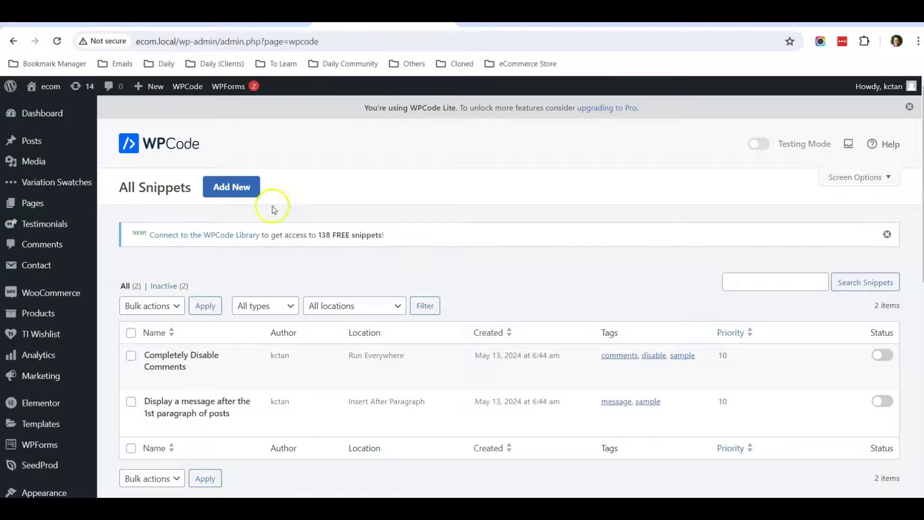
- Start a blank custom snippet titled 'For customize SGD currency in estore'
{"action": "left_click", "coordinate": [228, 189]}
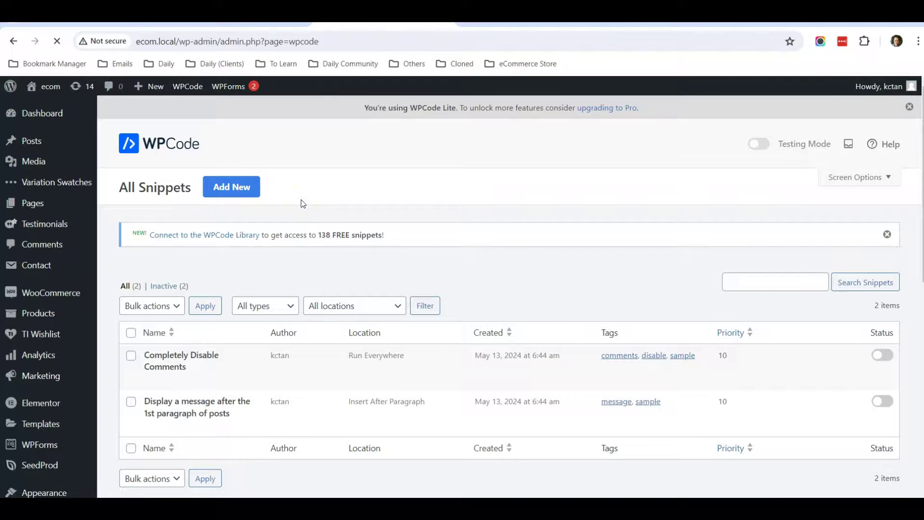
{"action": "scroll", "coordinate": [352, 254], "scroll_direction": "down", "scroll_amount": 1}
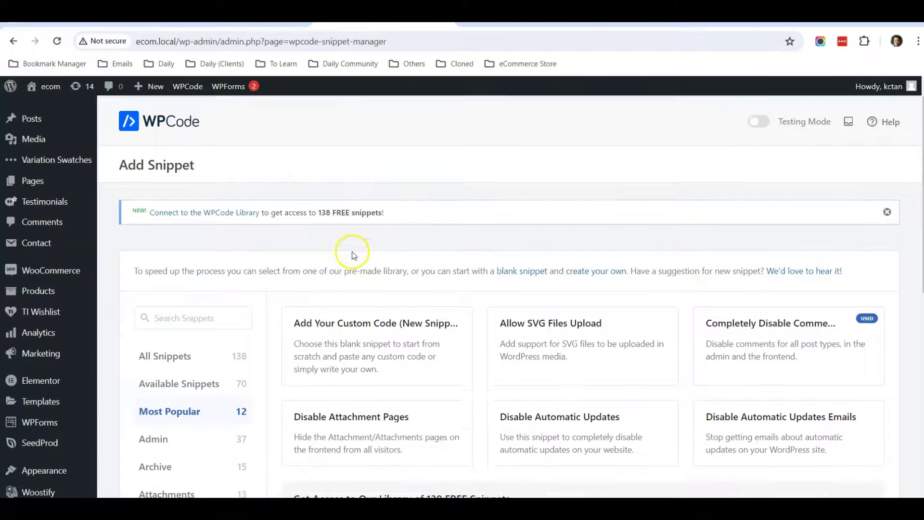
{"action": "scroll", "coordinate": [353, 254], "scroll_direction": "down", "scroll_amount": 1}
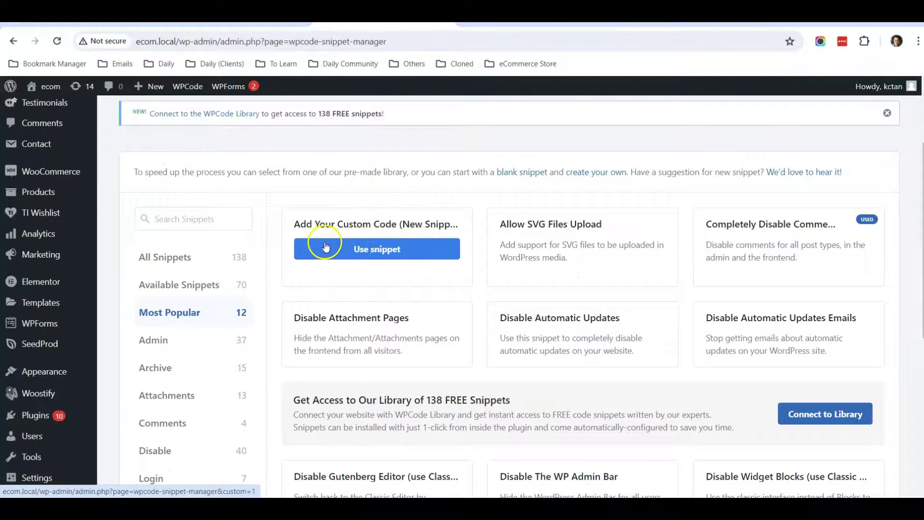
{"action": "left_click", "coordinate": [359, 248]}
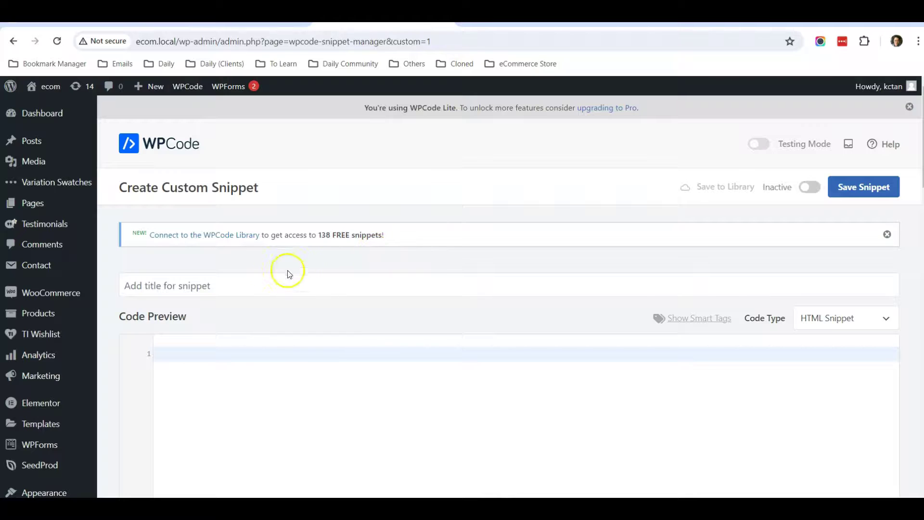
{"action": "left_click", "coordinate": [259, 286]}
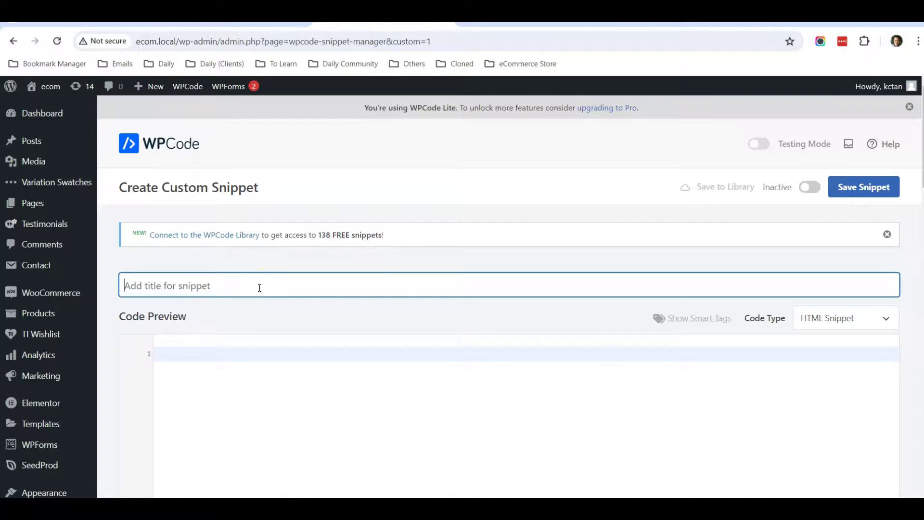
{"action": "type", "text": "F"}
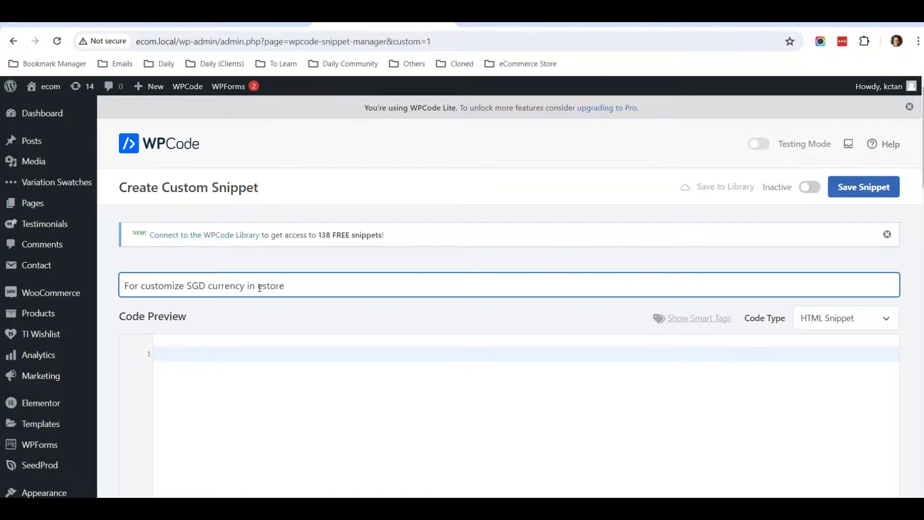
{"action": "scroll", "coordinate": [282, 321], "scroll_direction": "down", "scroll_amount": 1}
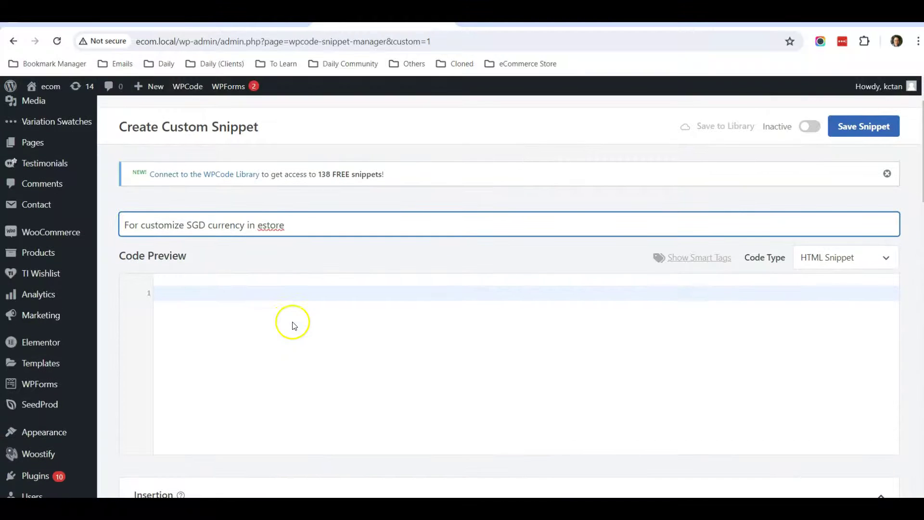
- Set Code Type to PHP Snippet and paste in the SGD$ currency-symbol code
{"action": "left_click", "coordinate": [829, 260]}
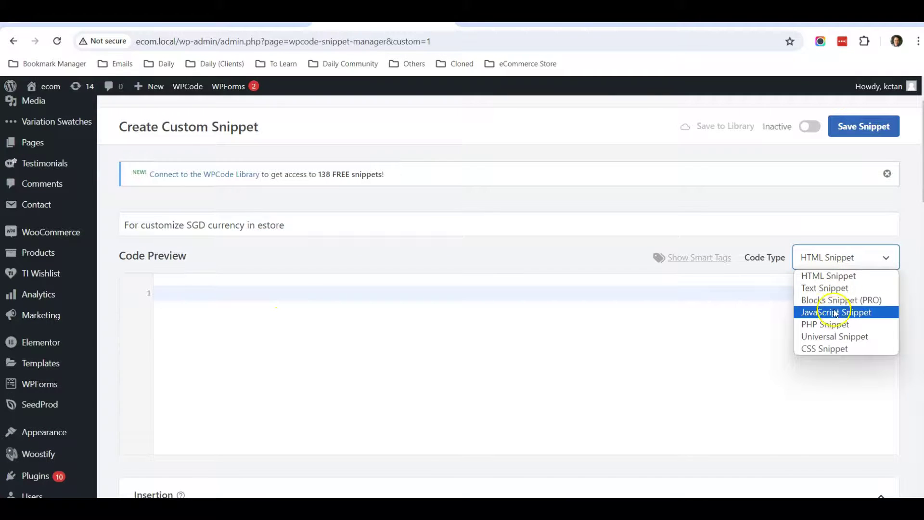
{"action": "left_click", "coordinate": [824, 324]}
{"action": "left_click", "coordinate": [227, 290]}
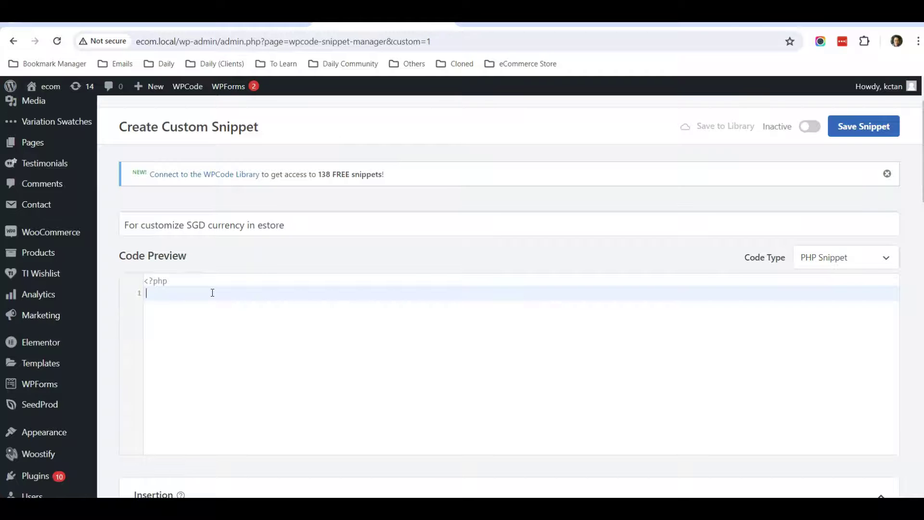
{"action": "right_click", "coordinate": [212, 293]}
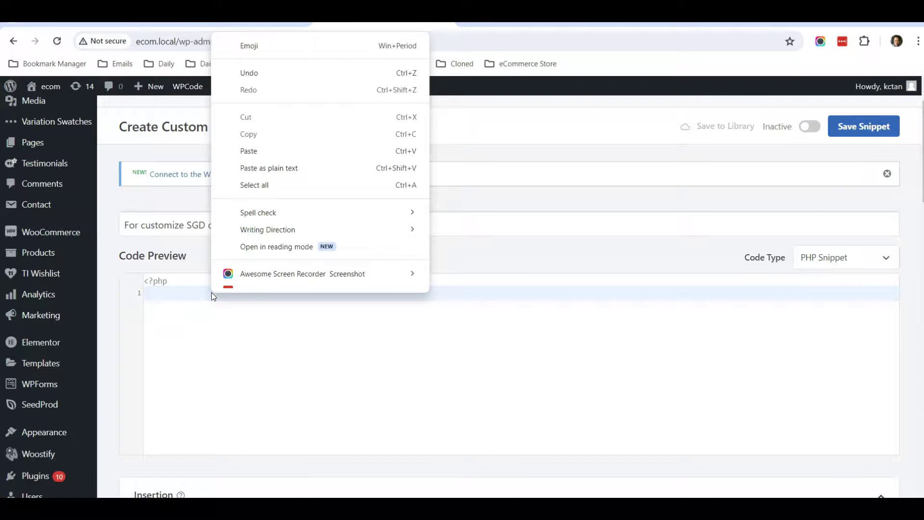
{"action": "left_click", "coordinate": [248, 151]}
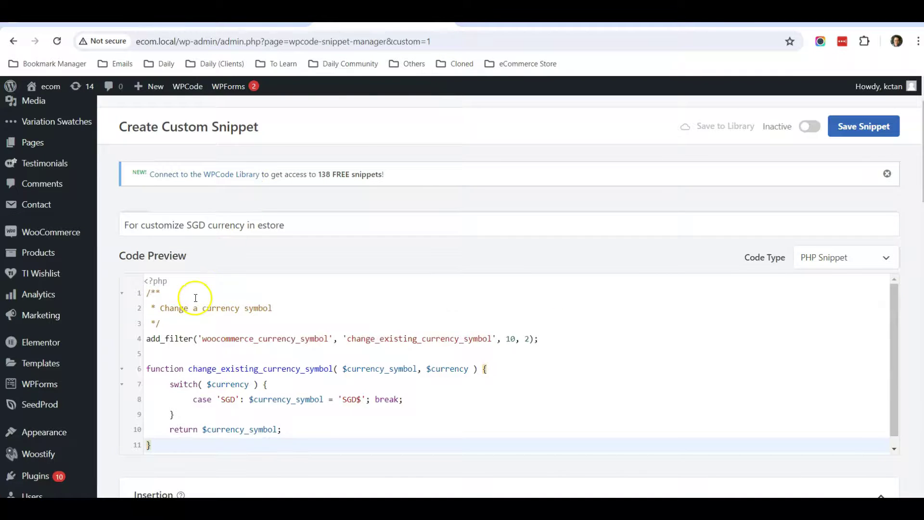
{"action": "scroll", "coordinate": [196, 297], "scroll_direction": "down", "scroll_amount": 1}
{"action": "scroll", "coordinate": [194, 310], "scroll_direction": "down", "scroll_amount": 4}
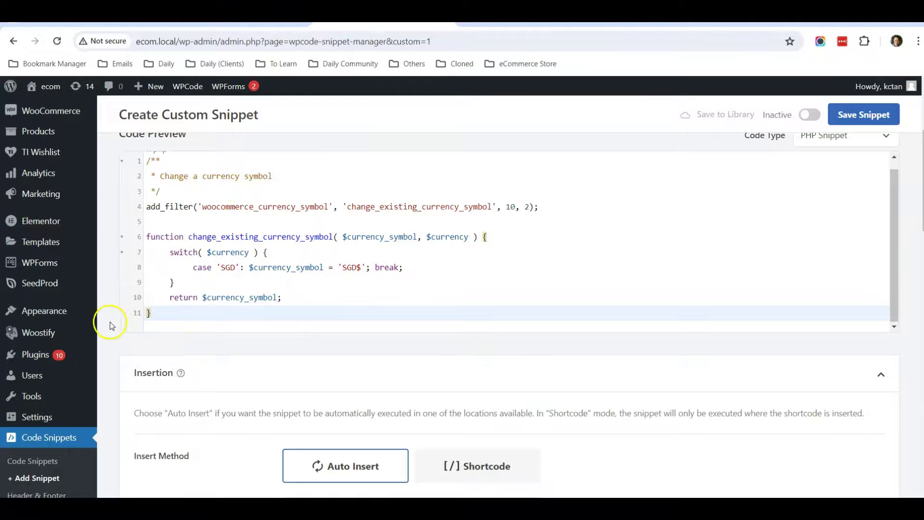
{"action": "scroll", "coordinate": [110, 325], "scroll_direction": "down", "scroll_amount": 2}
{"action": "scroll", "coordinate": [110, 325], "scroll_direction": "down", "scroll_amount": 1}
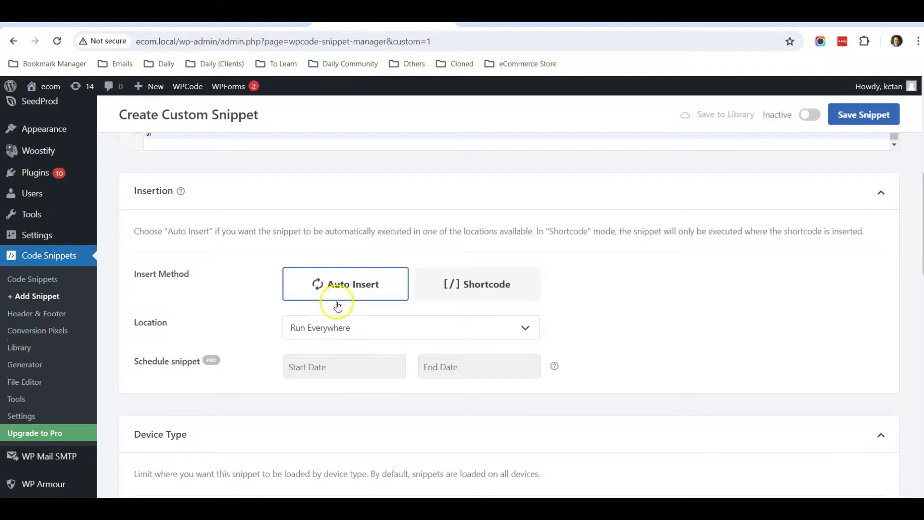
{"action": "scroll", "coordinate": [579, 302], "scroll_direction": "down", "scroll_amount": 3}
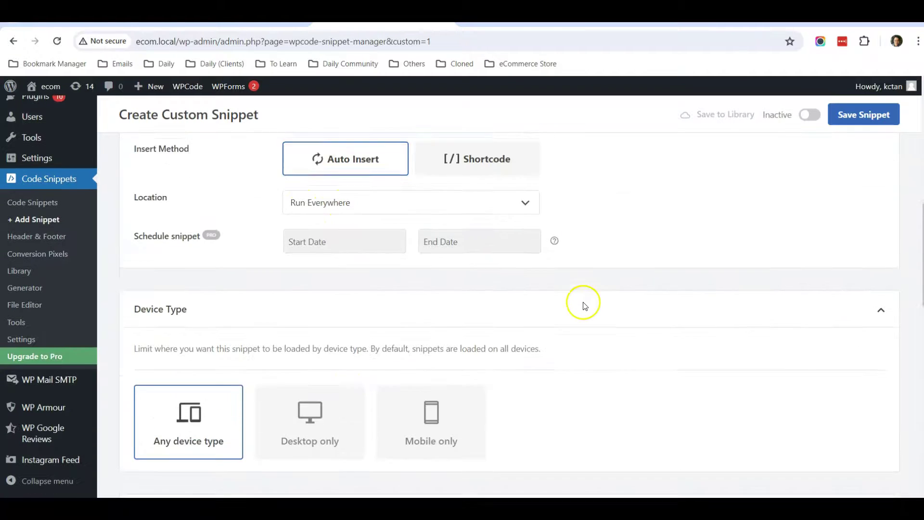
{"action": "scroll", "coordinate": [580, 302], "scroll_direction": "down", "scroll_amount": 1}
{"action": "scroll", "coordinate": [579, 301], "scroll_direction": "down", "scroll_amount": 2}
{"action": "scroll", "coordinate": [580, 301], "scroll_direction": "down", "scroll_amount": 1}
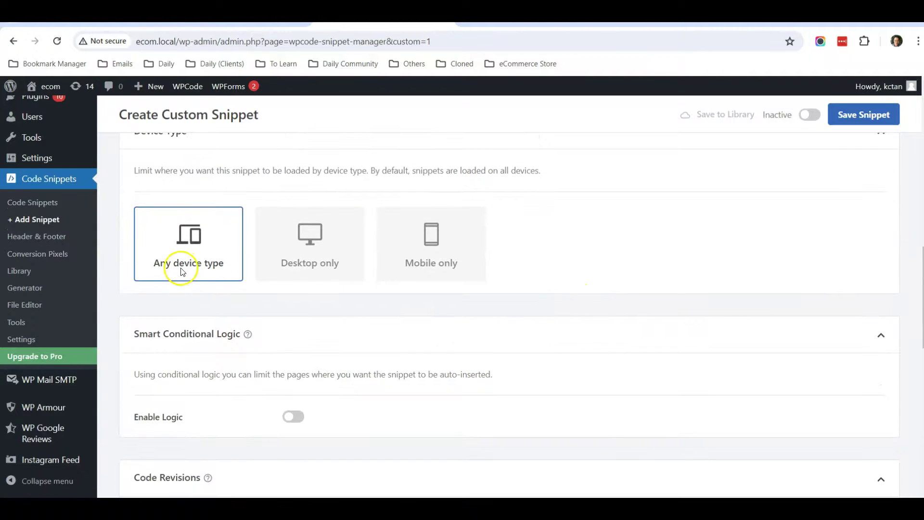
{"action": "scroll", "coordinate": [650, 284], "scroll_direction": "down", "scroll_amount": 3}
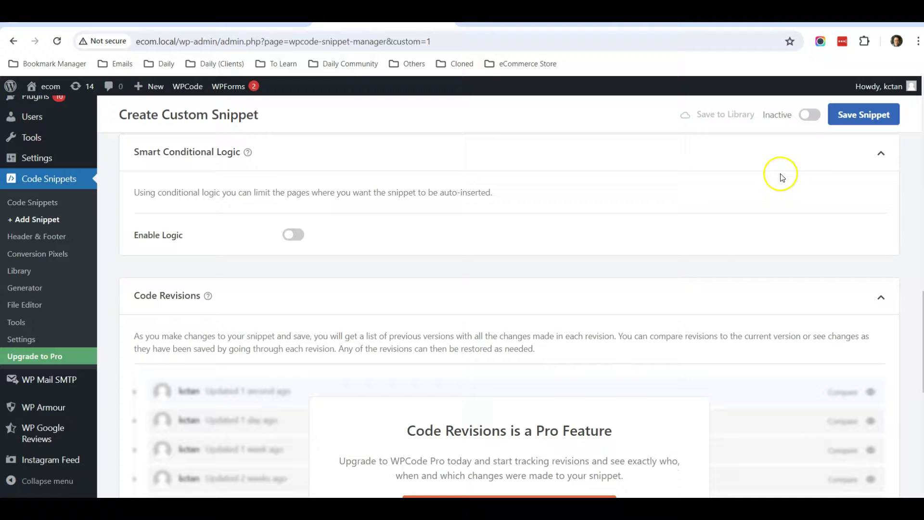
- Toggle the snippet to Active, keeping Auto Insert, Run Everywhere, and save it
{"action": "left_click", "coordinate": [810, 115]}
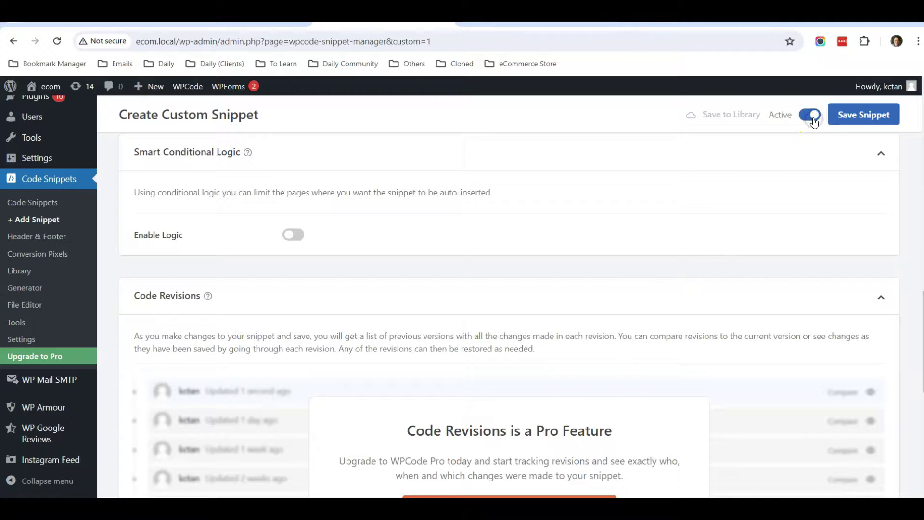
{"action": "left_click", "coordinate": [864, 114]}
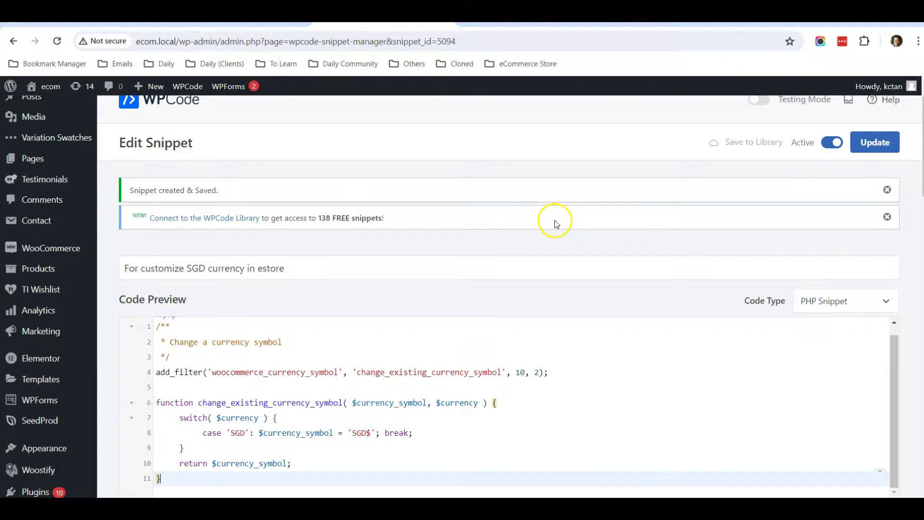
{"action": "scroll", "coordinate": [527, 216], "scroll_direction": "up", "scroll_amount": 1}
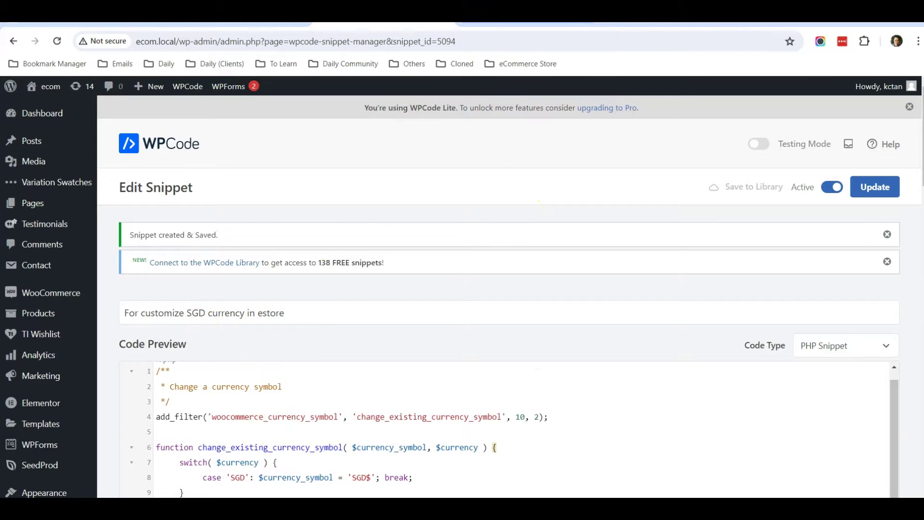
- Reload the product page to see SGD$ prices, then open Shop Full Width
{"action": "key", "text": "ctrl+Tab"}
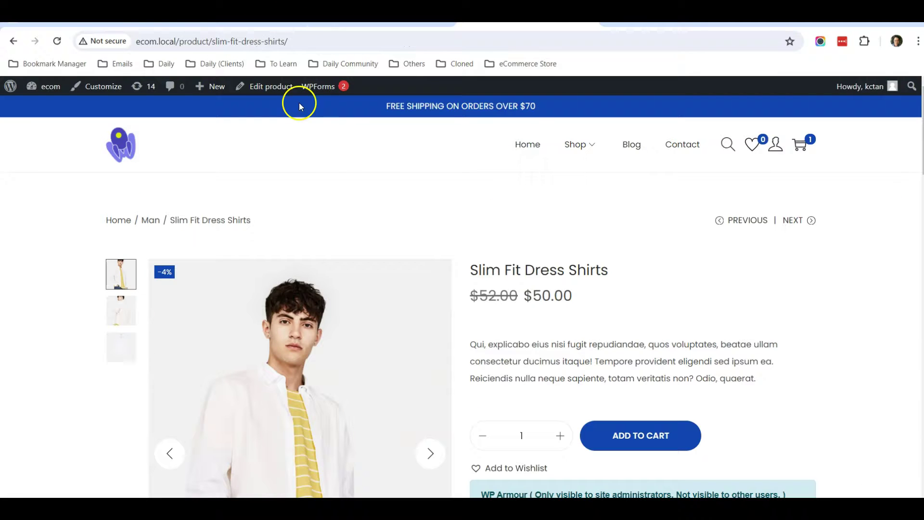
{"action": "left_click", "coordinate": [56, 42]}
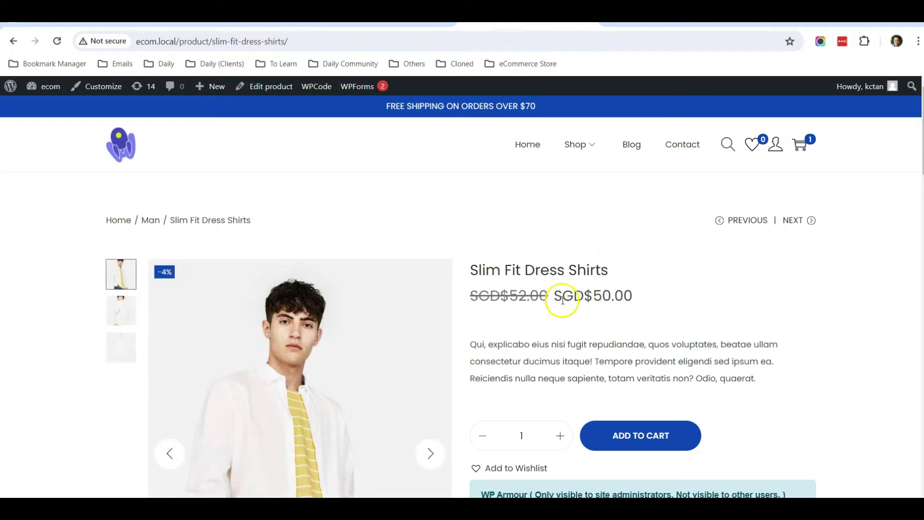
{"action": "mouse_move", "coordinate": [575, 144]}
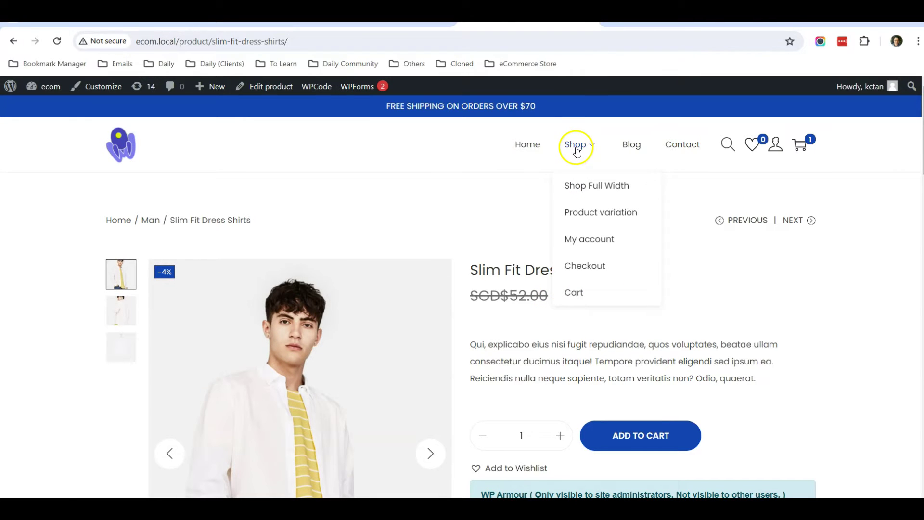
{"action": "left_click", "coordinate": [592, 186]}
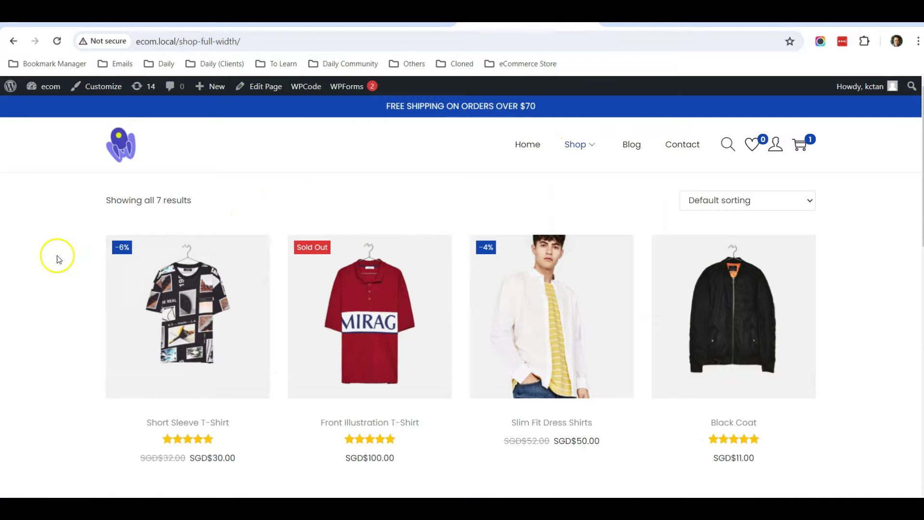
{"action": "scroll", "coordinate": [57, 259], "scroll_direction": "down", "scroll_amount": 3}
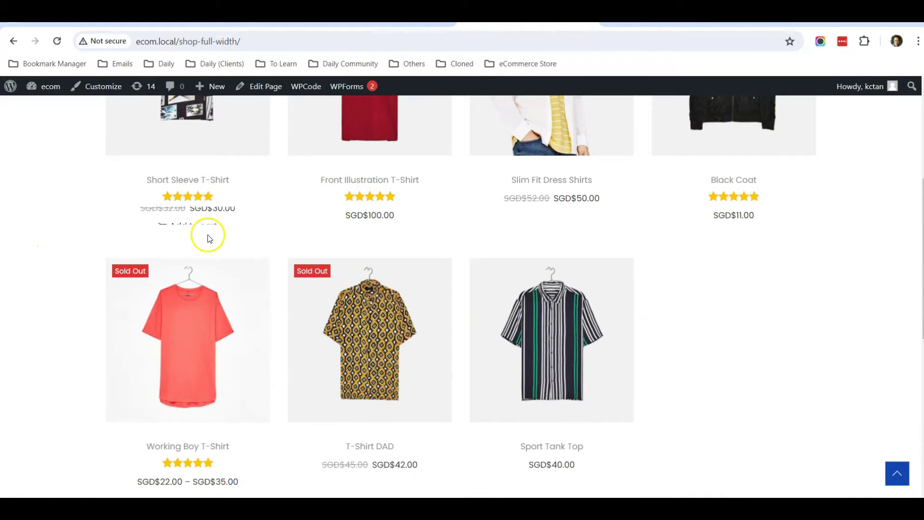